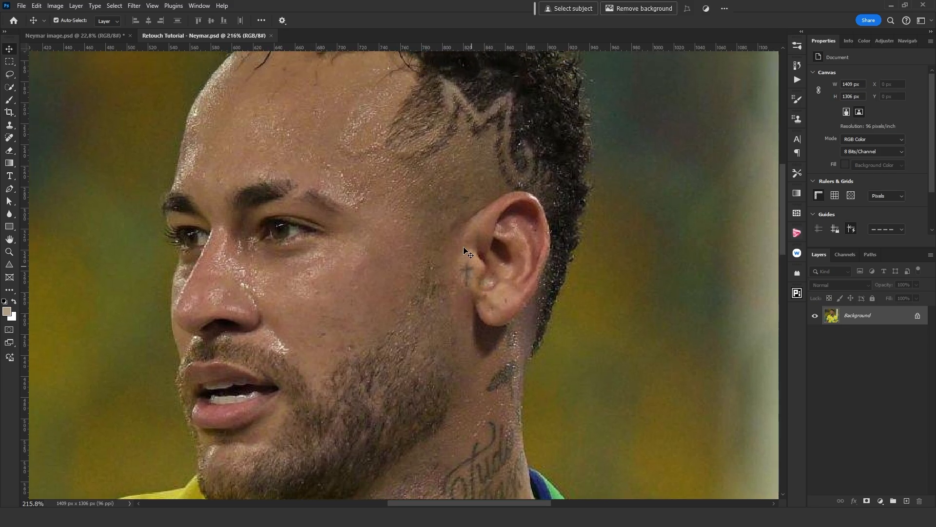
# - Enable the Super Zoom neural filter at 2x zoom, with Remove JPEG Artefacts and Enhance face details turned on
pyautogui.scroll(-5, 375, 264)
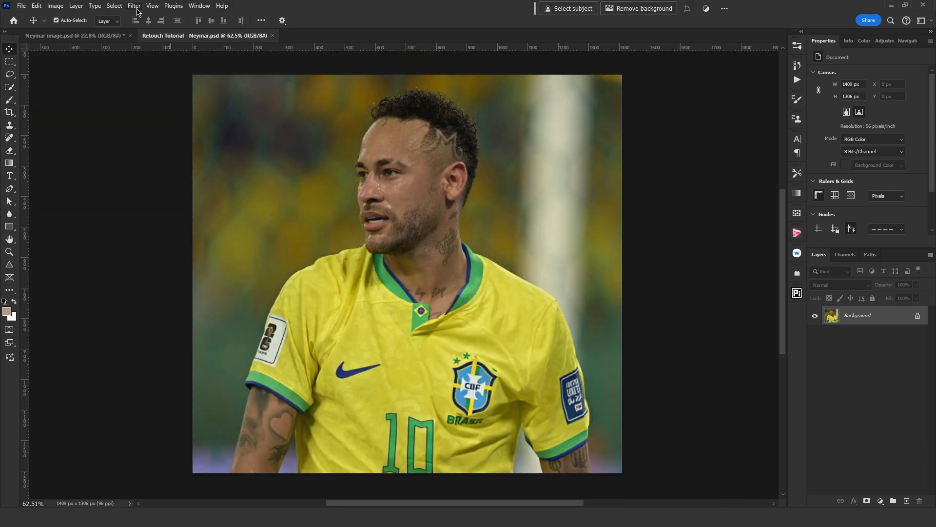
pyautogui.click(136, 7)
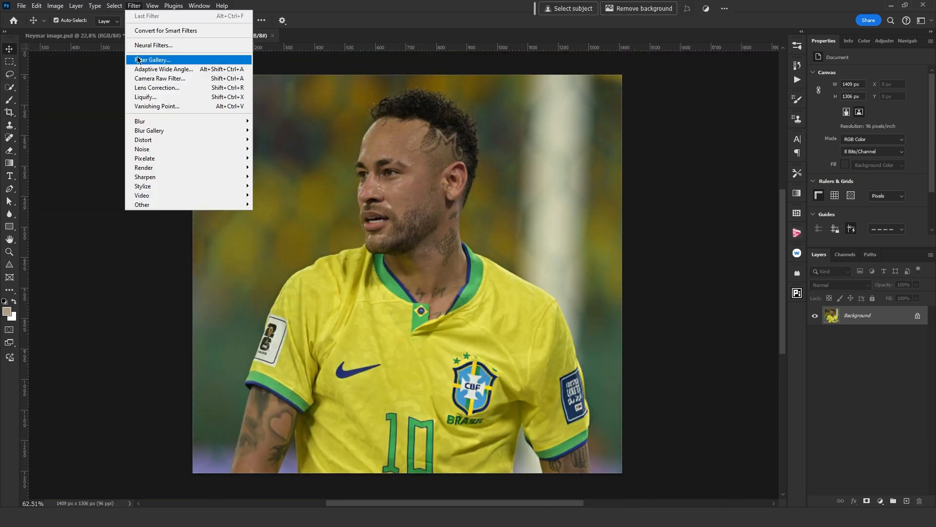
pyautogui.click(161, 47)
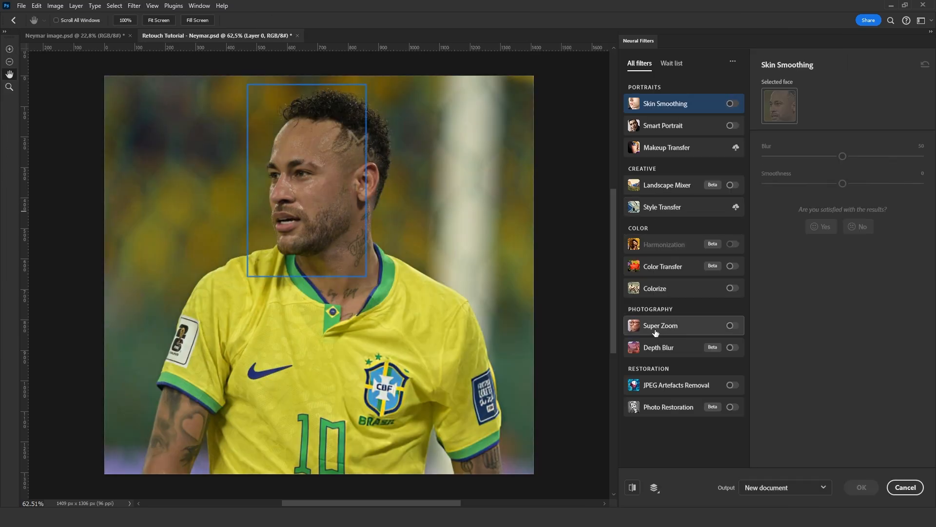
pyautogui.click(732, 327)
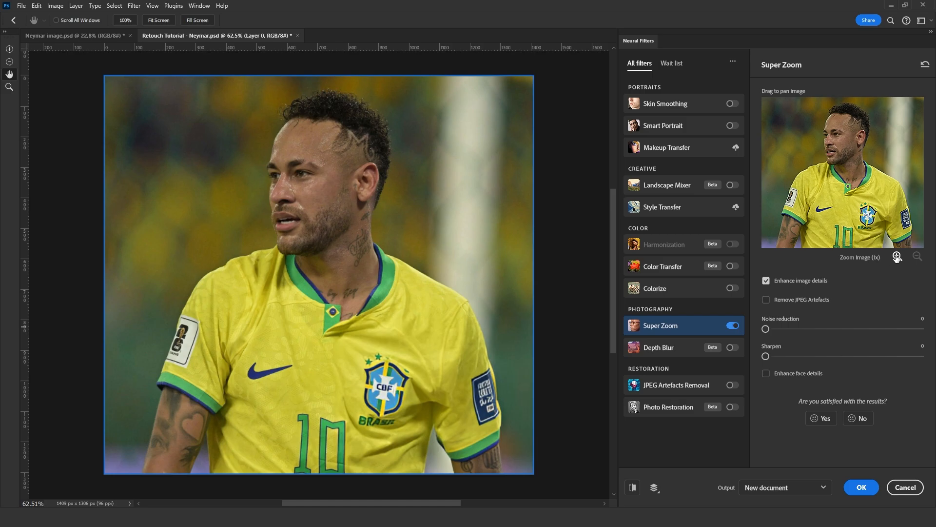
pyautogui.click(897, 257)
pyautogui.click(766, 301)
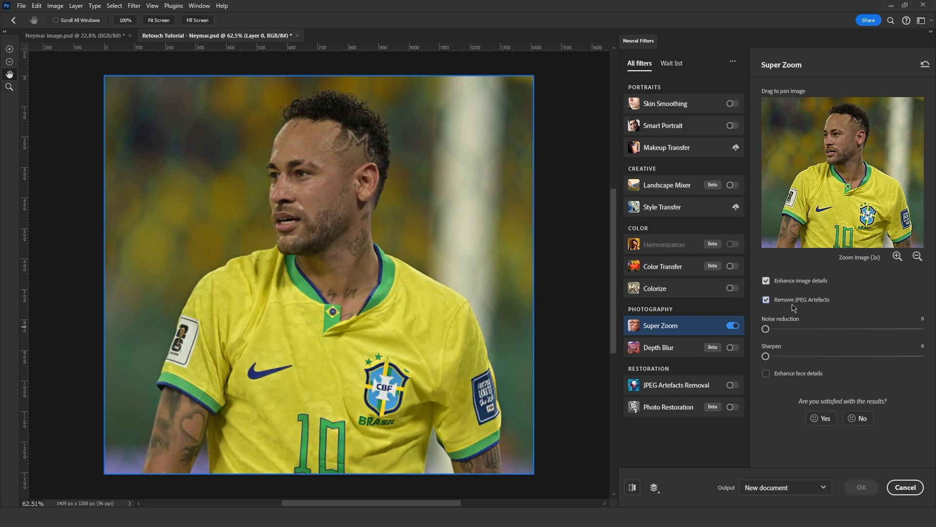
pyautogui.click(766, 375)
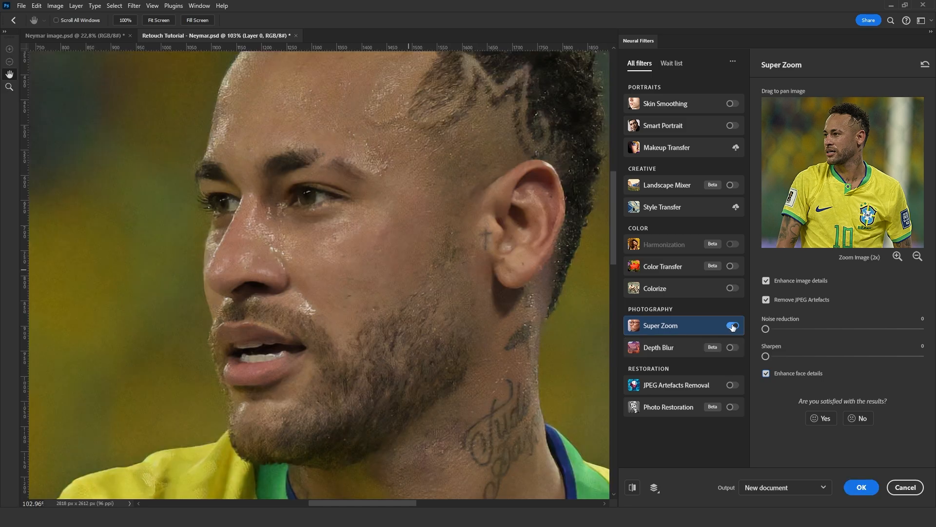
# - Compare the Super Zoom result with the original, set noise reduction to 2 and sharpen to 3, and output it to a new document
pyautogui.click(732, 326)
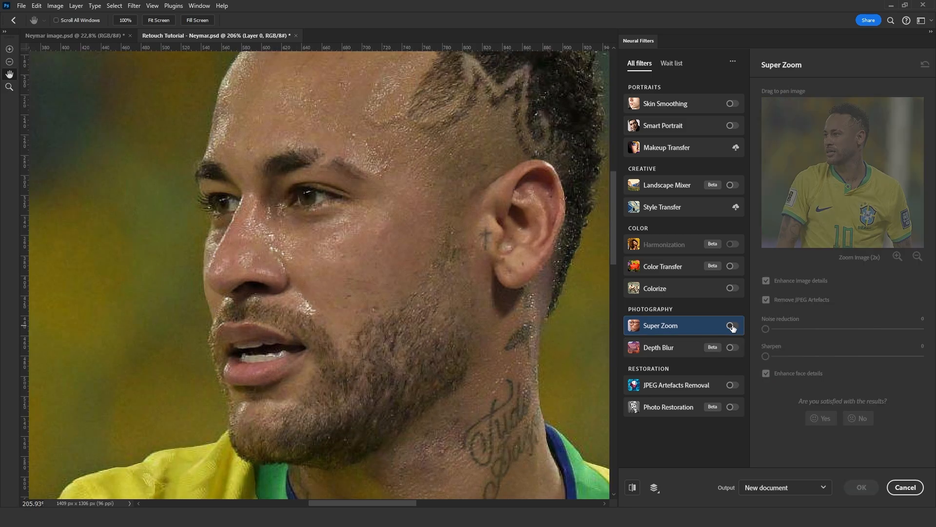
pyautogui.click(732, 326)
pyautogui.click(732, 326)
pyautogui.click(732, 326)
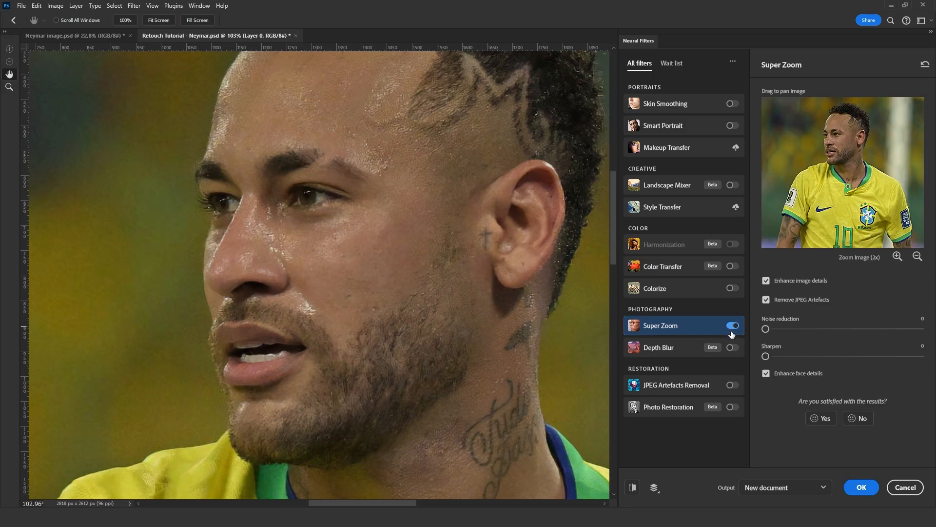
pyautogui.moveTo(766, 356); pyautogui.dragTo(776, 328)
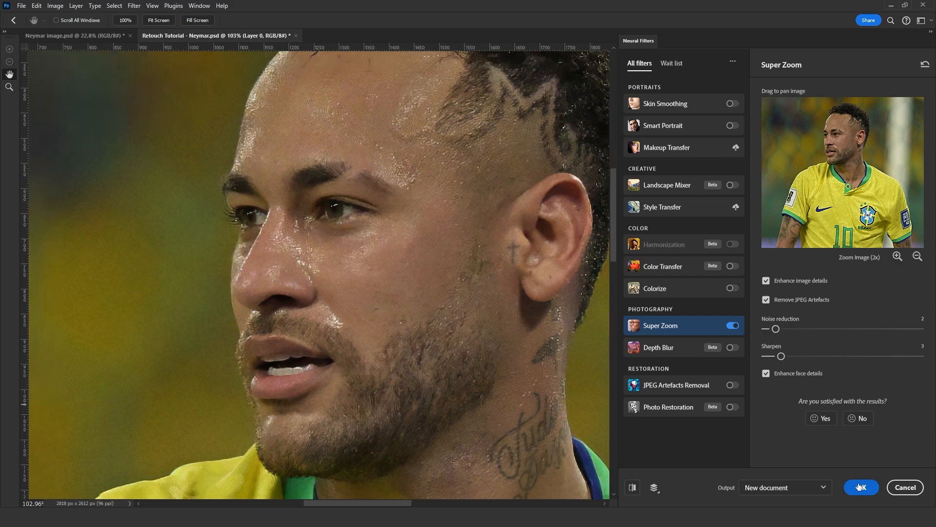
pyautogui.click(861, 487)
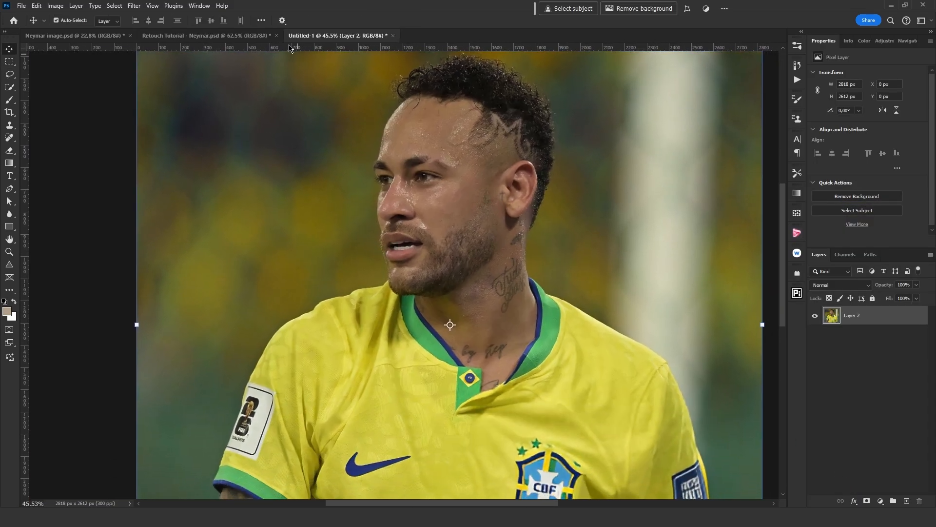
# - Close the original Retouch Tutorial - Neymar.psd document and fit the new upscaled document in view
pyautogui.click(277, 36)
pyautogui.click(466, 196)
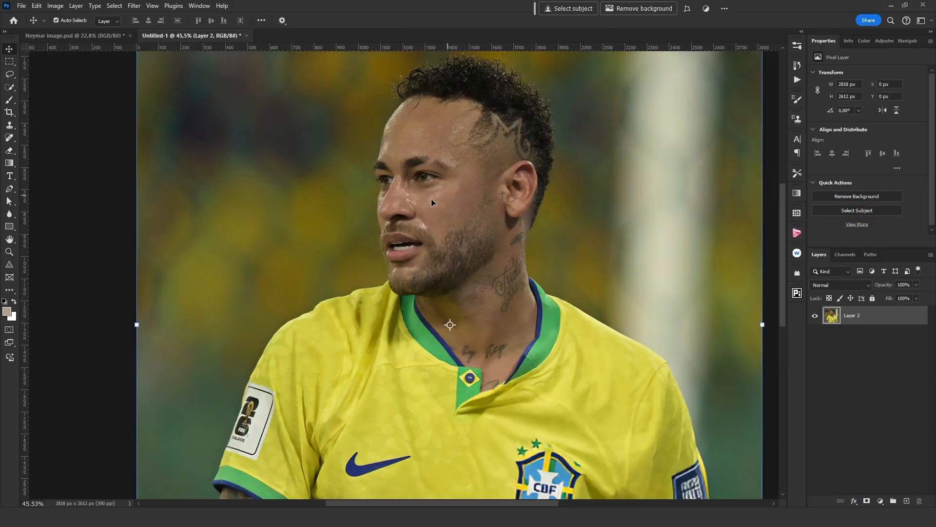
pyautogui.hotkey('ctrl', '0')
# - Duplicate Layer 2 and convert the copy to a Smart Object
pyautogui.keyDown('ctrl'); pyautogui.click(855, 317); pyautogui.keyUp('ctrl')
pyautogui.click(855, 317)
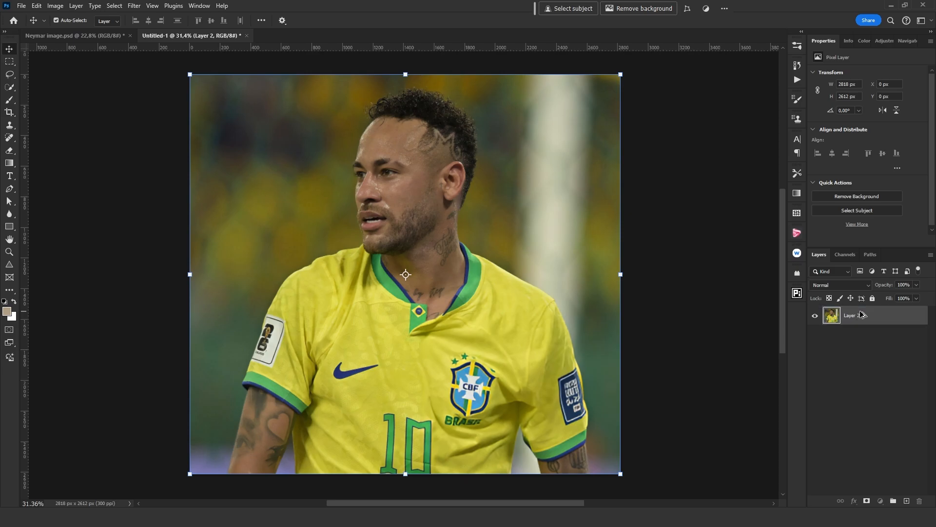
pyautogui.hotkey('ctrl', 'j')
pyautogui.rightClick(874, 320)
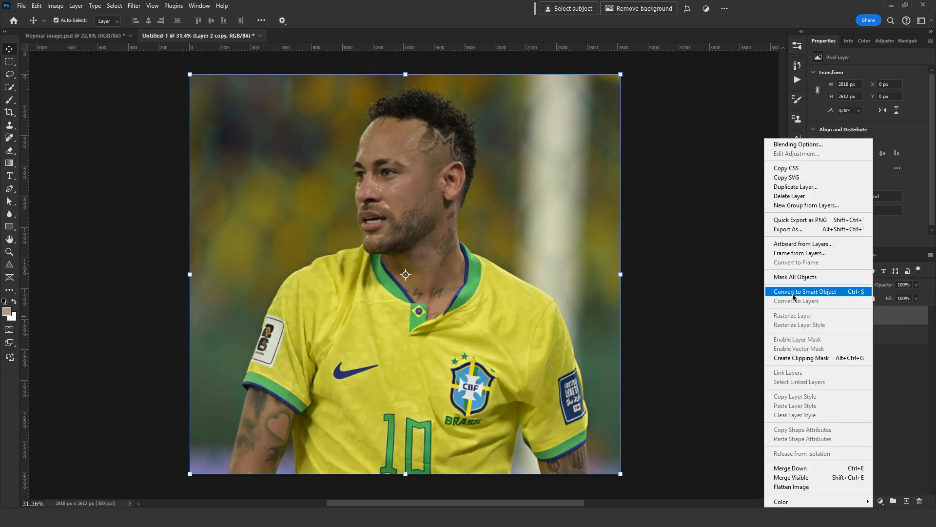
pyautogui.click(795, 295)
# - Start a Shadows/Highlights adjustment on Layer 2 copy with the shadows amount at 36% and tone at 34%
pyautogui.click(56, 6)
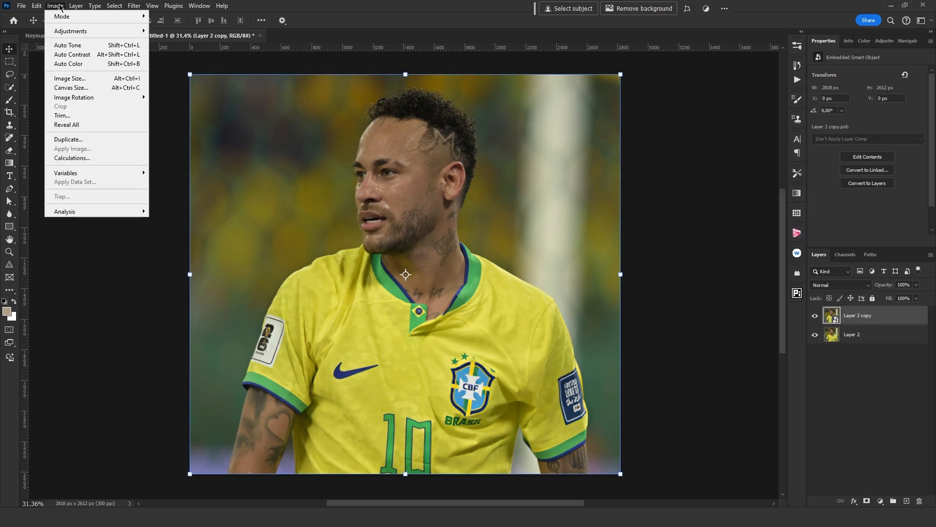
pyautogui.click(55, 6)
pyautogui.click(55, 6)
pyautogui.moveTo(61, 32)
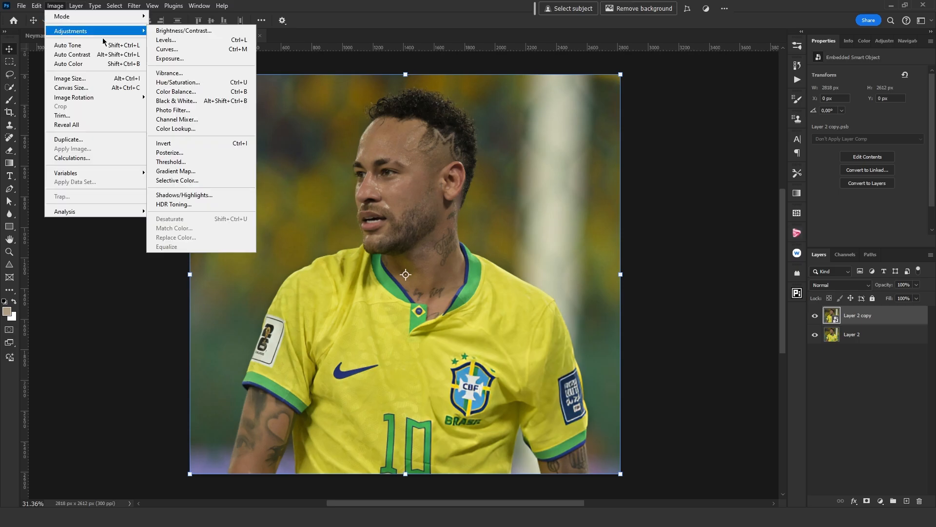
pyautogui.click(188, 195)
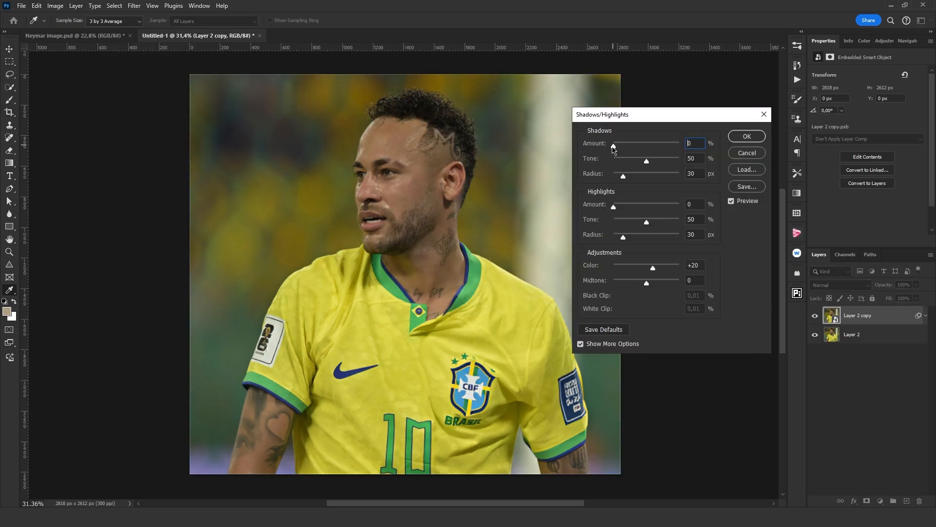
pyautogui.moveTo(614, 148); pyautogui.dragTo(636, 162)
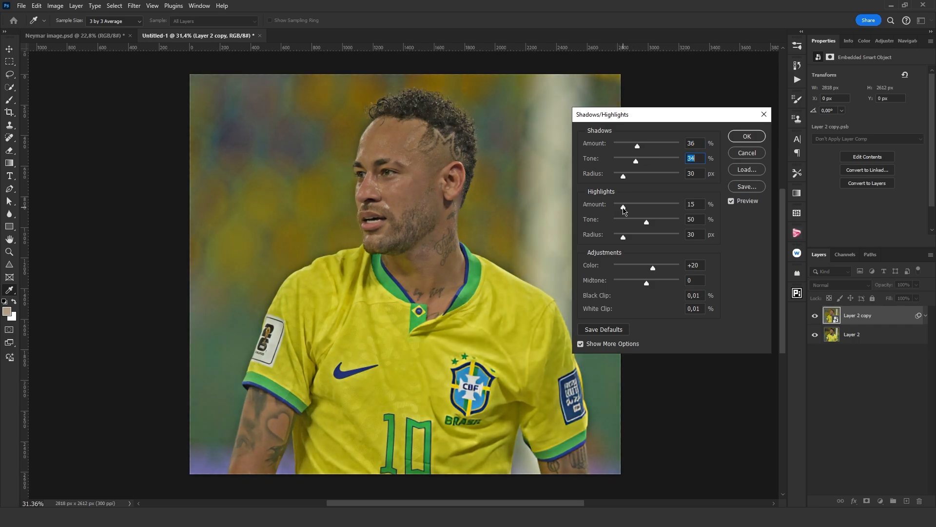
# - Set the highlights amount to 7%, color to +35 and midtone to +33, then apply Shadows/Highlights
pyautogui.moveTo(617, 210); pyautogui.dragTo(619, 210)
pyautogui.moveTo(653, 269); pyautogui.dragTo(658, 269)
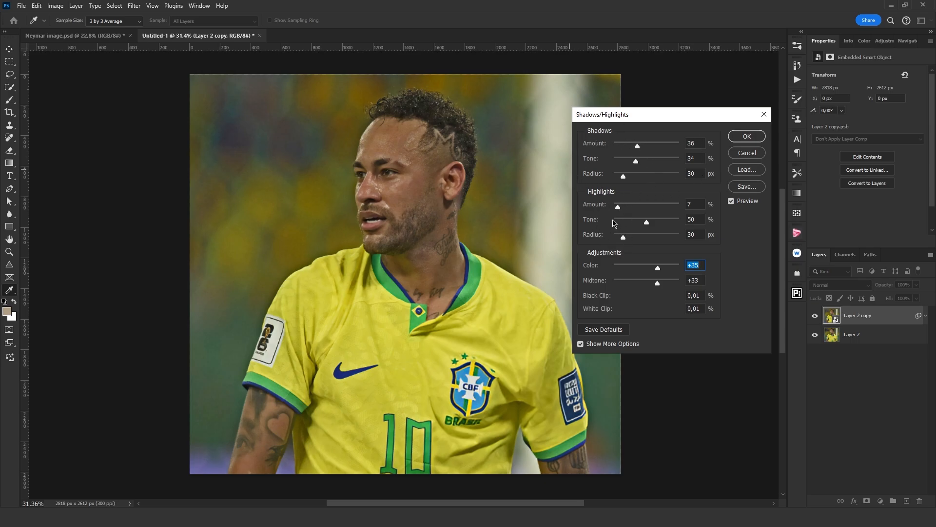
pyautogui.moveTo(619, 209)
pyautogui.mouseDown()
pyautogui.moveTo(638, 209)
pyautogui.moveTo(605, 208)
pyautogui.moveTo(618, 209)
pyautogui.mouseUp()
pyautogui.click(731, 201)
pyautogui.click(731, 202)
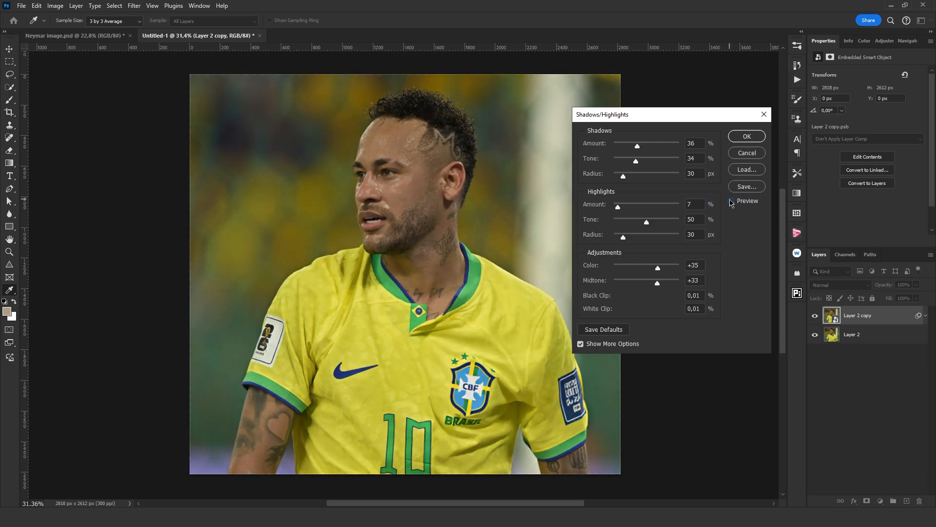
pyautogui.click(732, 202)
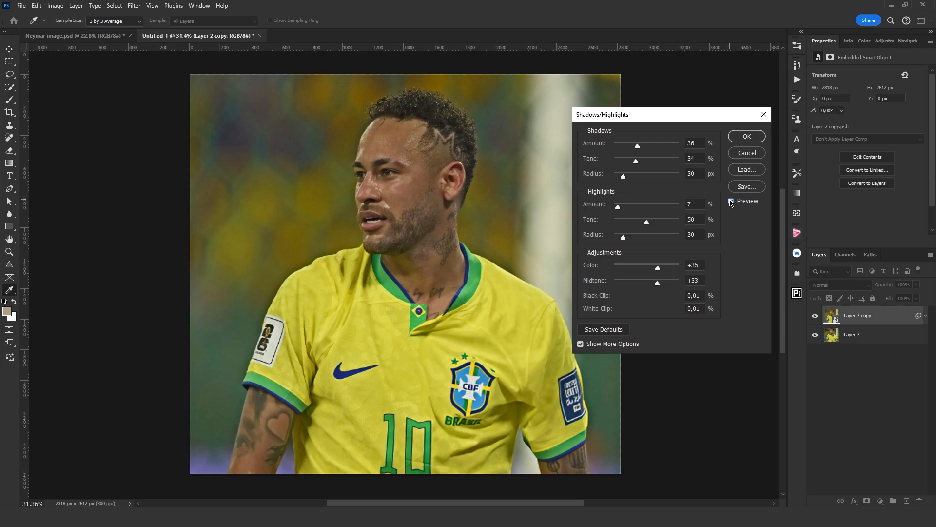
pyautogui.click(747, 136)
# - Open the Camera Raw Filter on Layer 2 copy and adjust the Effects and Detail settings to bring out more texture
pyautogui.click(134, 6)
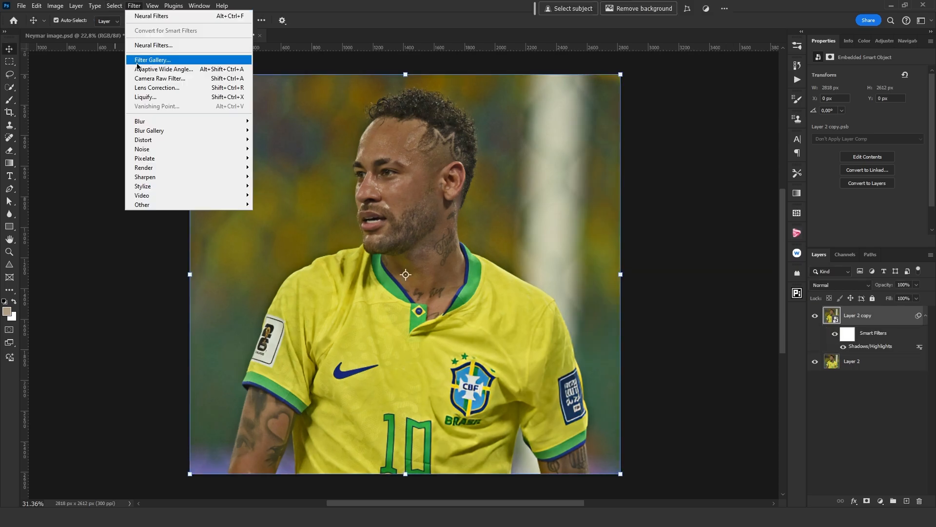
pyautogui.click(156, 78)
pyautogui.moveTo(385, 306); pyautogui.dragTo(418, 276)
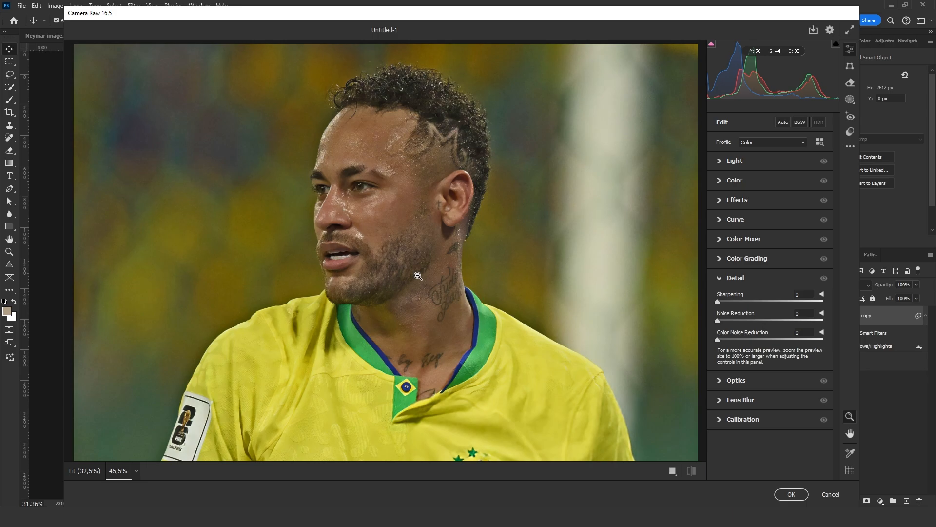
pyautogui.click(719, 201)
pyautogui.moveTo(771, 221); pyautogui.dragTo(794, 220)
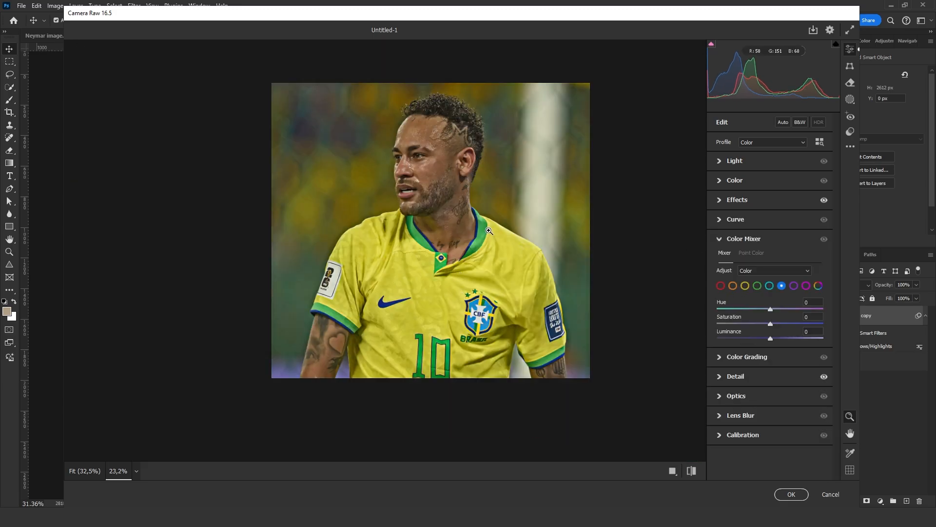
# - In the Color Mixer, set the oranges' hue to +6 and saturation to +33
pyautogui.scroll(3, 489, 231)
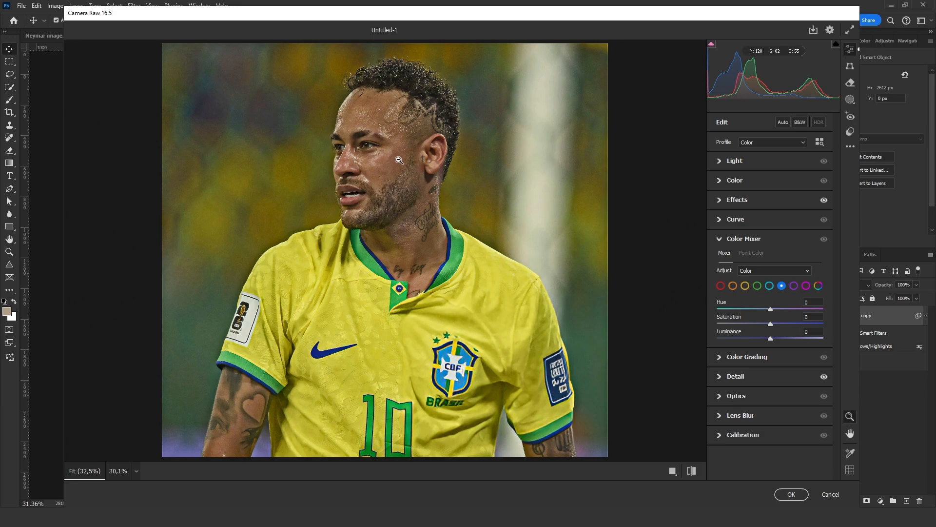
pyautogui.click(721, 286)
pyautogui.click(733, 287)
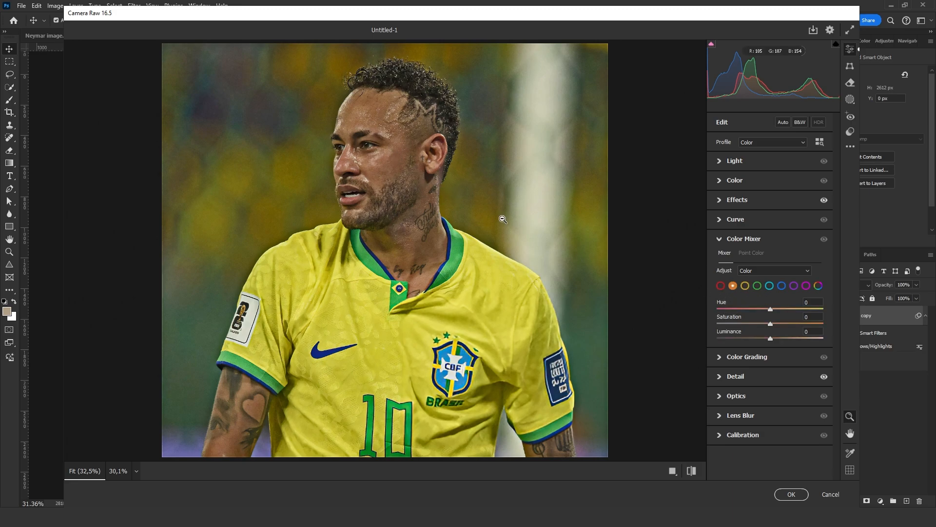
pyautogui.moveTo(770, 310); pyautogui.dragTo(773, 310)
pyautogui.moveTo(772, 324); pyautogui.dragTo(783, 324)
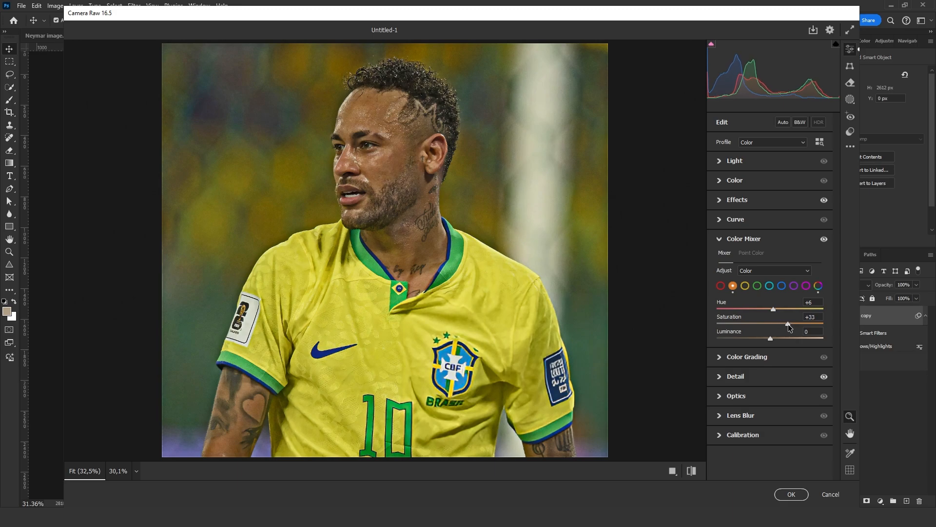
pyautogui.moveTo(771, 337); pyautogui.dragTo(790, 328)
# - Set the yellows' hue to -19 and saturation to +38 in the Color Mixer and apply the Camera Raw Filter
pyautogui.click(745, 286)
pyautogui.click(825, 239)
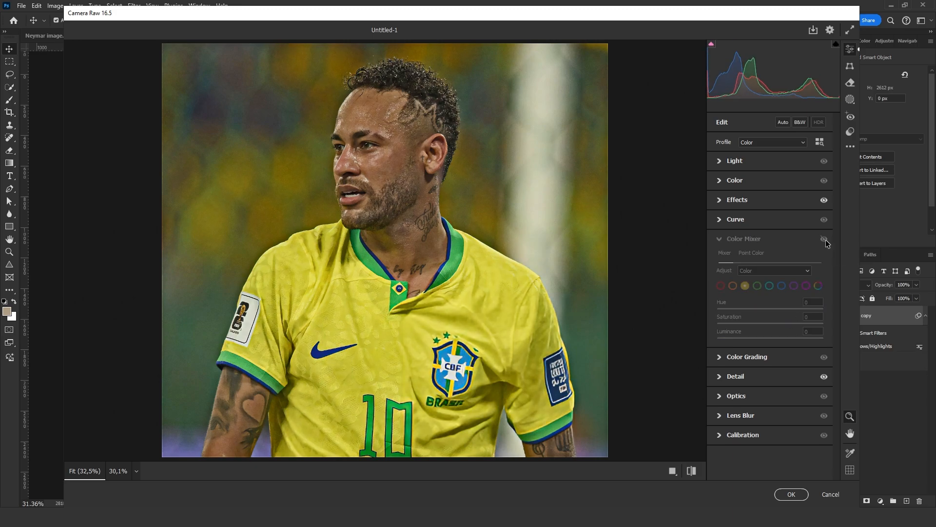
pyautogui.click(824, 239)
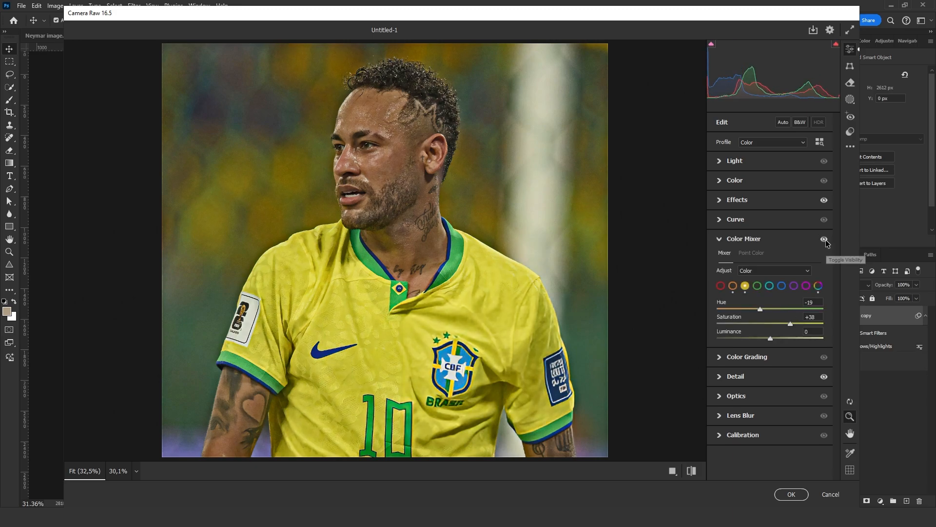
pyautogui.click(791, 494)
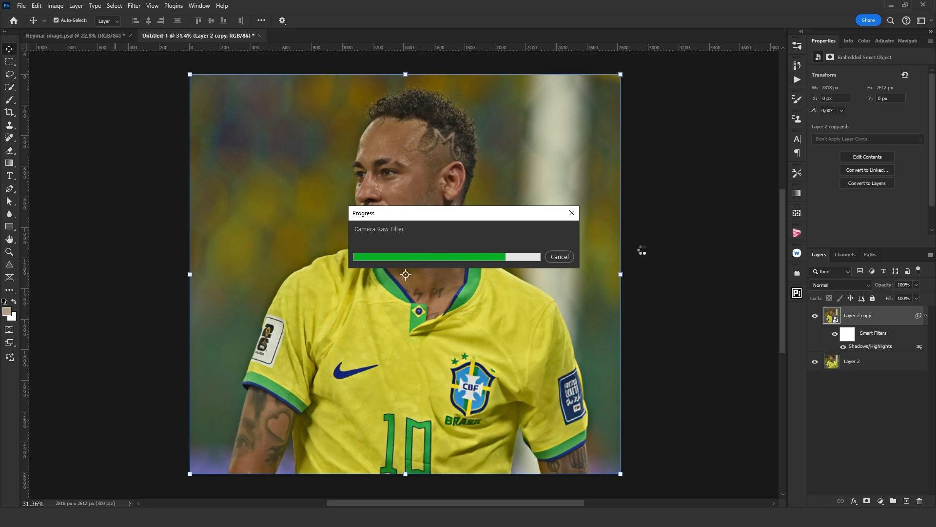
# - Add a Levels adjustment layer with midtones at 0.86 and fade it out of the underlying layer's shadows with Blend If
pyautogui.click(880, 501)
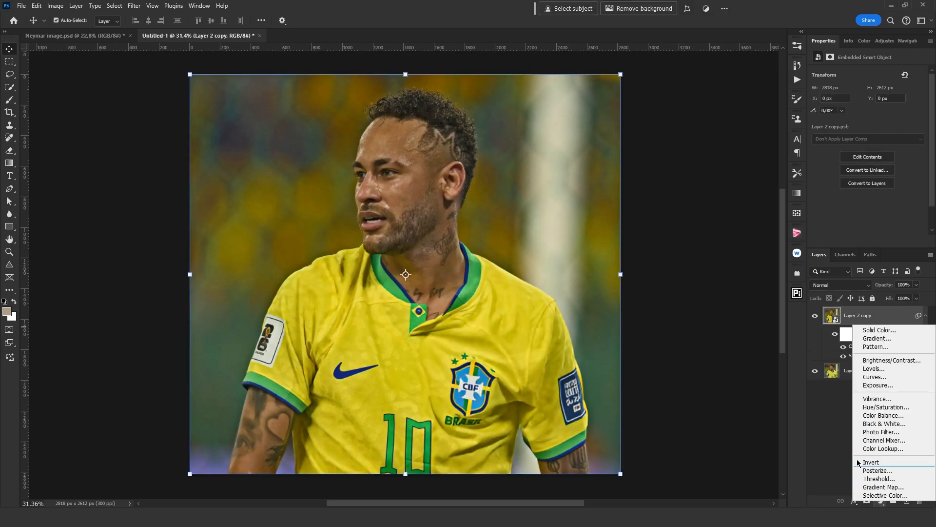
pyautogui.click(871, 368)
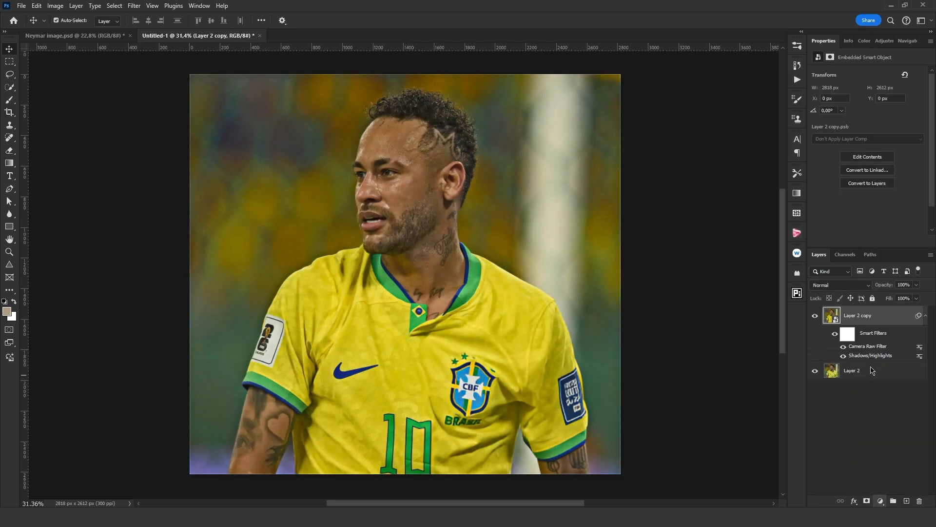
pyautogui.keyDown('alt'); pyautogui.click(856, 323); pyautogui.keyUp('alt')
pyautogui.moveTo(875, 145); pyautogui.dragTo(877, 146)
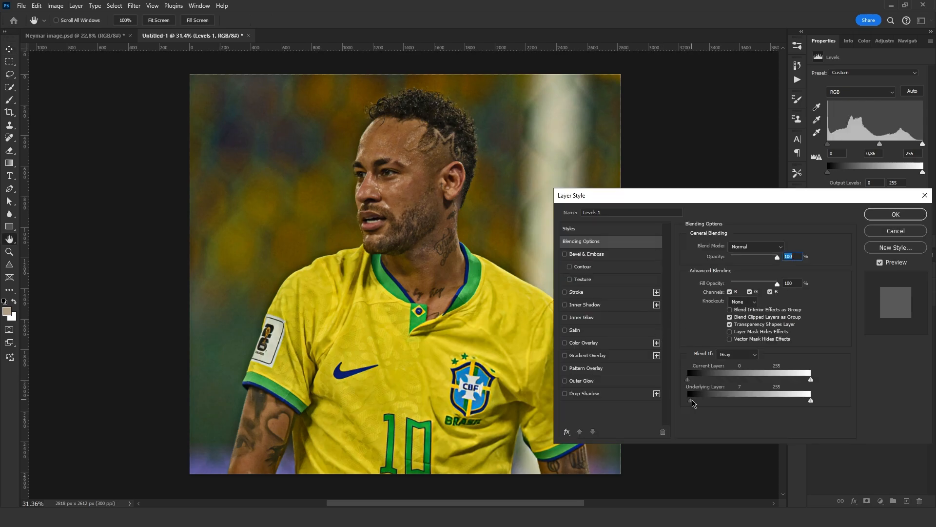
pyautogui.moveTo(693, 403); pyautogui.dragTo(754, 402)
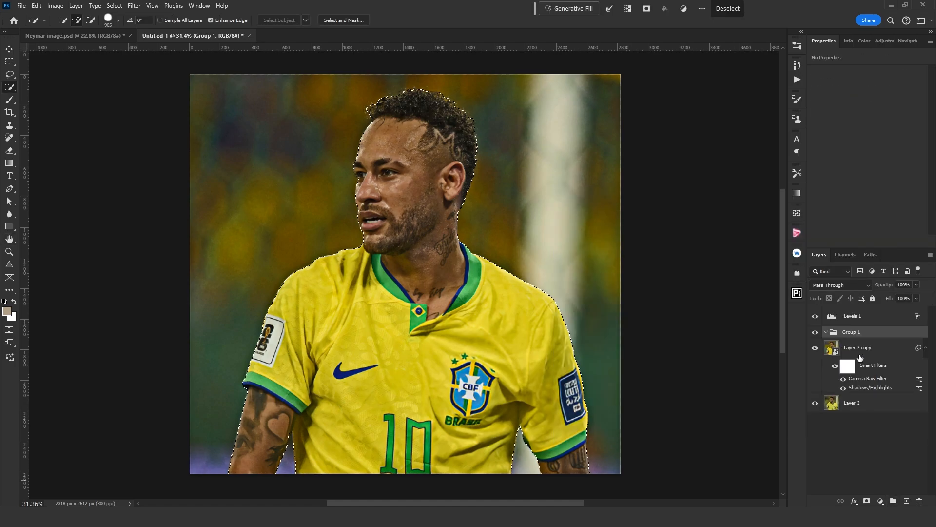
# - Move the Levels 1 adjustment into Group 1 and paint its mask so it affects only the player's face, neck and arm
pyautogui.moveTo(851, 316); pyautogui.dragTo(851, 334)
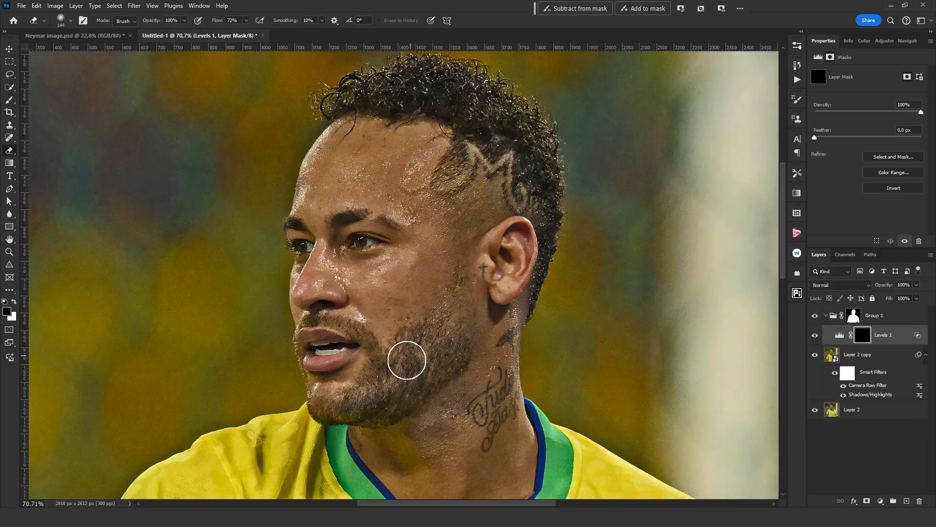
pyautogui.moveTo(407, 360)
pyautogui.mouseDown()
pyautogui.moveTo(403, 305)
pyautogui.moveTo(381, 314)
pyautogui.moveTo(380, 329)
pyautogui.moveTo(427, 268)
pyautogui.moveTo(437, 222)
pyautogui.moveTo(431, 167)
pyautogui.moveTo(401, 206)
pyautogui.moveTo(395, 195)
pyautogui.moveTo(405, 177)
pyautogui.moveTo(324, 151)
pyautogui.moveTo(398, 163)
pyautogui.moveTo(429, 146)
pyautogui.moveTo(430, 195)
pyautogui.mouseUp()
pyautogui.press(']')
pyautogui.scroll(-5, 431, 198)
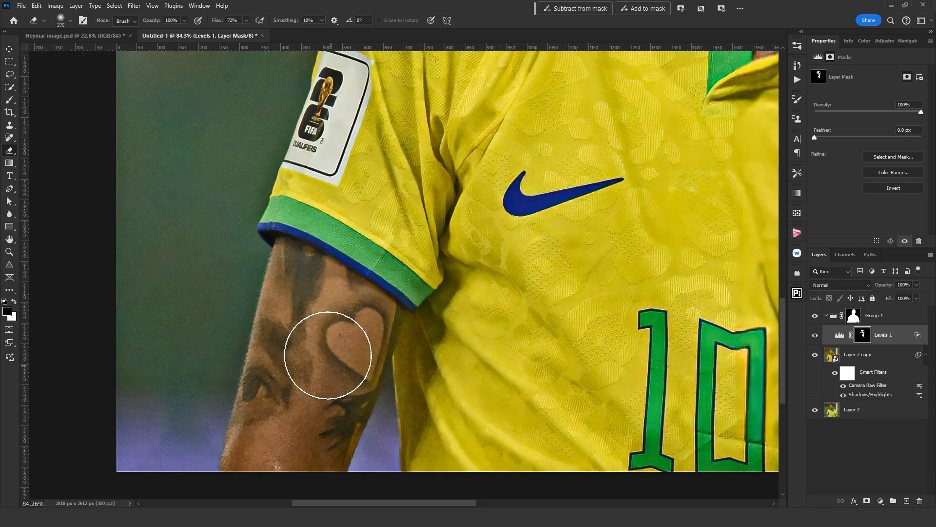
pyautogui.moveTo(324, 355); pyautogui.dragTo(271, 265)
# - Add a second Levels adjustment layer above Levels 1 and darken its midtones to 0.56
pyautogui.hotkey('ctrl', '0')
pyautogui.click(881, 501)
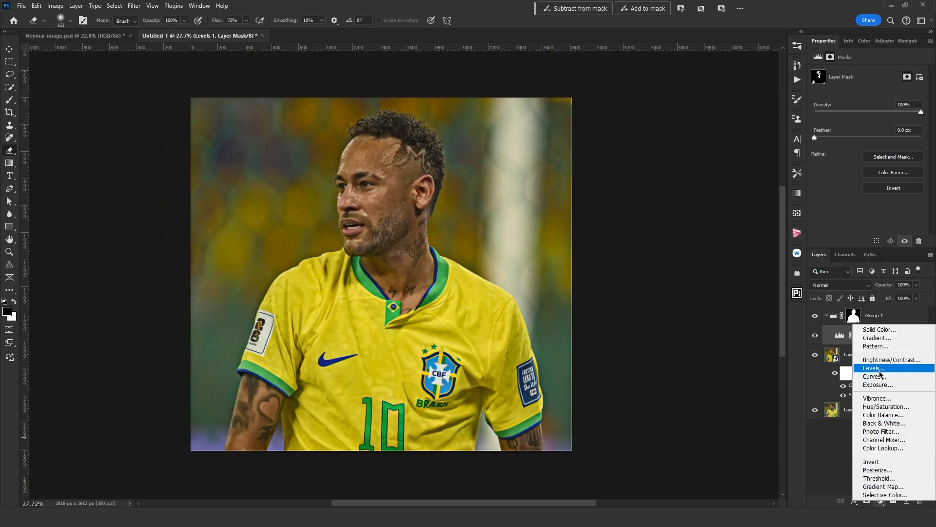
pyautogui.click(878, 373)
pyautogui.keyDown('alt'); pyautogui.click(873, 344); pyautogui.keyUp('alt')
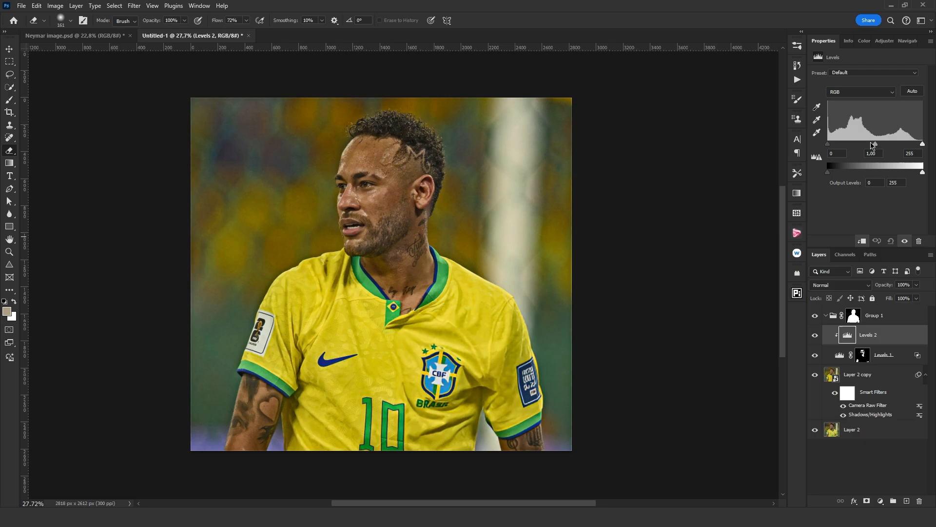
pyautogui.moveTo(876, 147); pyautogui.dragTo(892, 146)
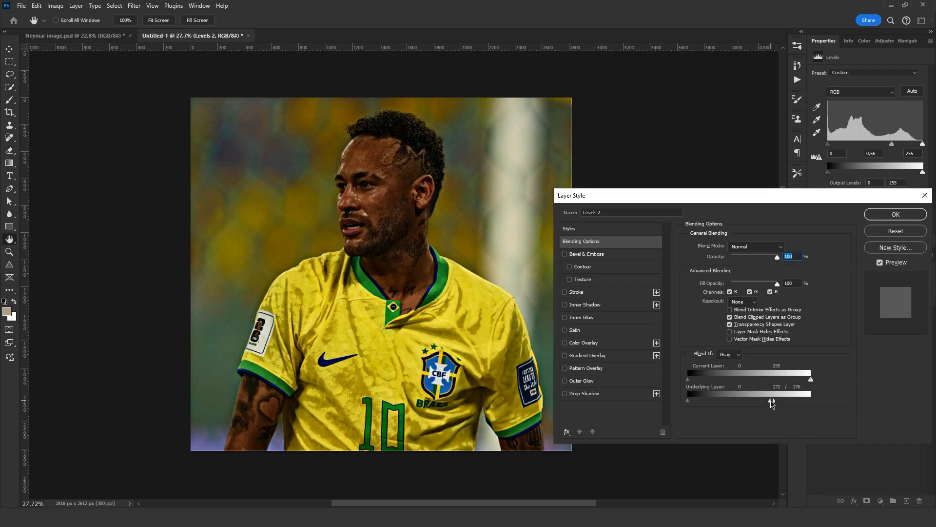
# - Fade Levels 2 out of the underlying layer's highlights with Blend If and mask it off the player's head
pyautogui.moveTo(772, 403); pyautogui.dragTo(780, 403)
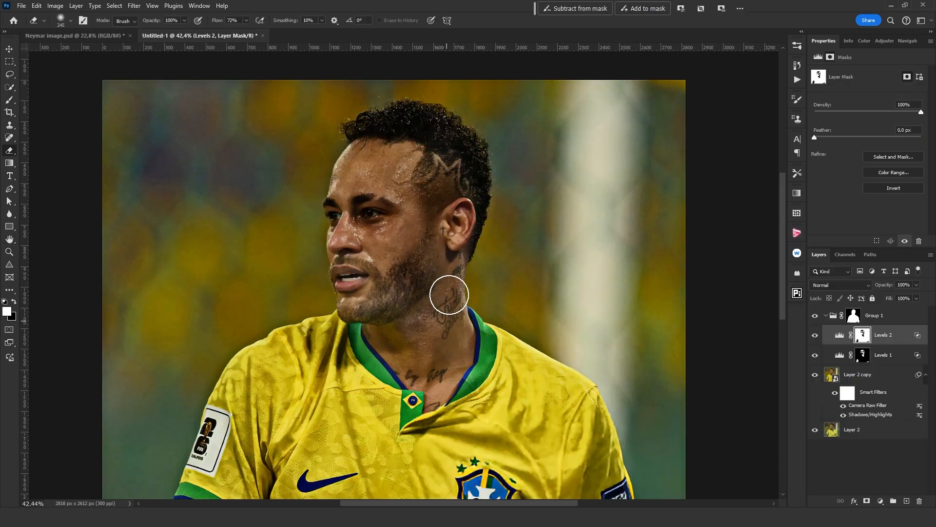
pyautogui.keyDown('alt'); pyautogui.rightClick(391, 232); pyautogui.keyUp('alt')
pyautogui.moveTo(414, 224)
pyautogui.mouseDown()
pyautogui.moveTo(498, 219)
pyautogui.moveTo(345, 141)
pyautogui.moveTo(418, 146)
pyautogui.mouseUp()
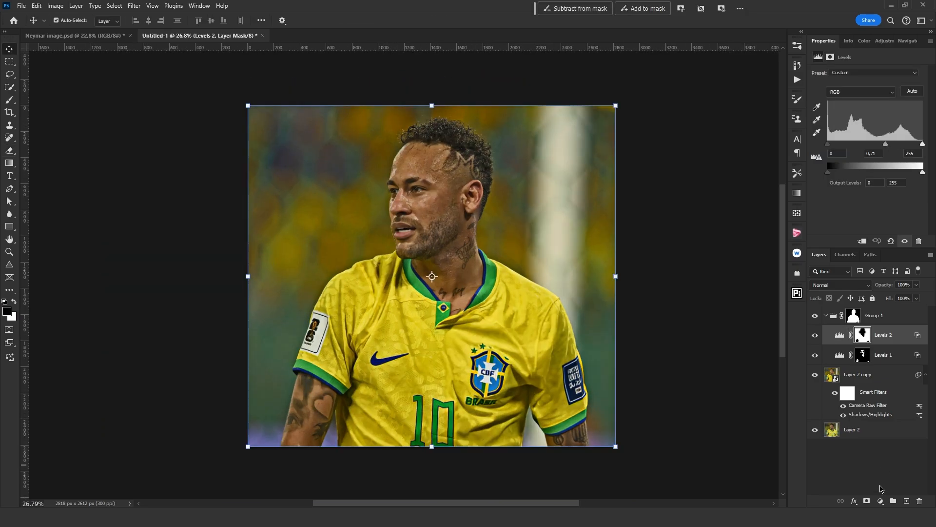
# - Add a third Levels adjustment layer with the white input at 212 and fade it out of the underlying shadows with Blend If
pyautogui.click(882, 490)
pyautogui.click(881, 501)
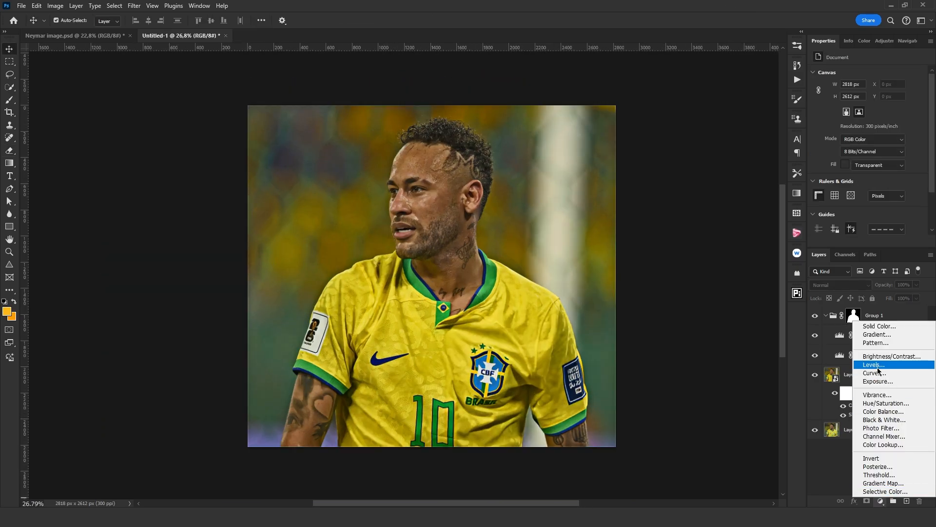
pyautogui.click(876, 366)
pyautogui.moveTo(922, 144); pyautogui.dragTo(904, 144)
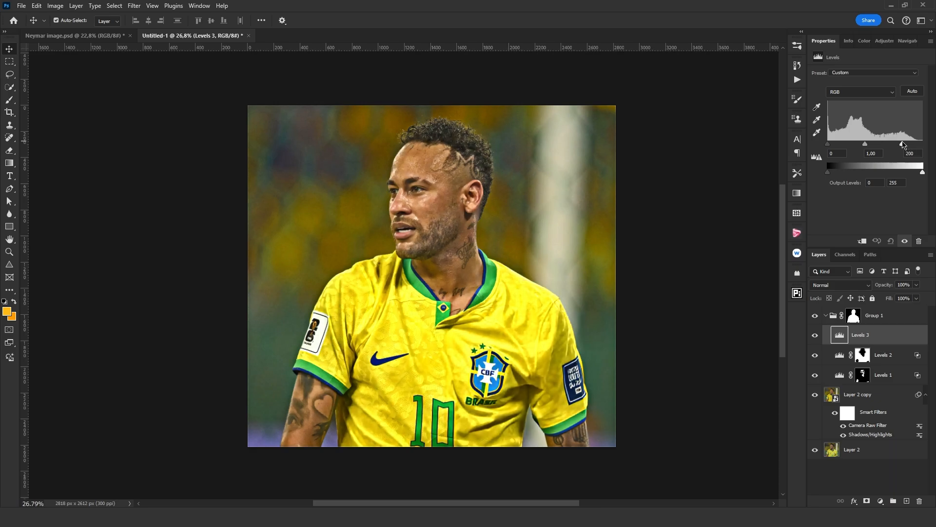
pyautogui.moveTo(903, 144)
pyautogui.mouseDown()
pyautogui.moveTo(889, 149)
pyautogui.moveTo(906, 144)
pyautogui.mouseUp()
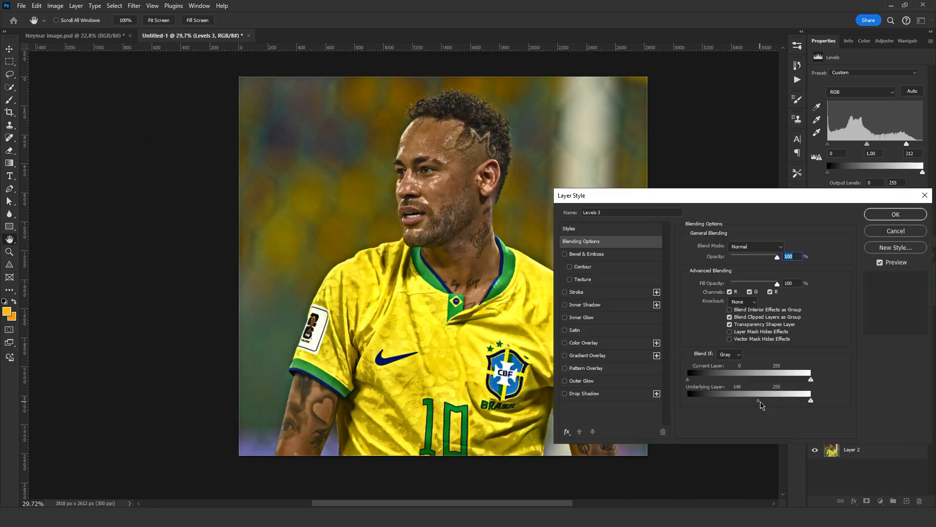
pyautogui.moveTo(759, 401)
pyautogui.mouseDown()
pyautogui.moveTo(786, 402)
pyautogui.moveTo(775, 402)
pyautogui.mouseUp()
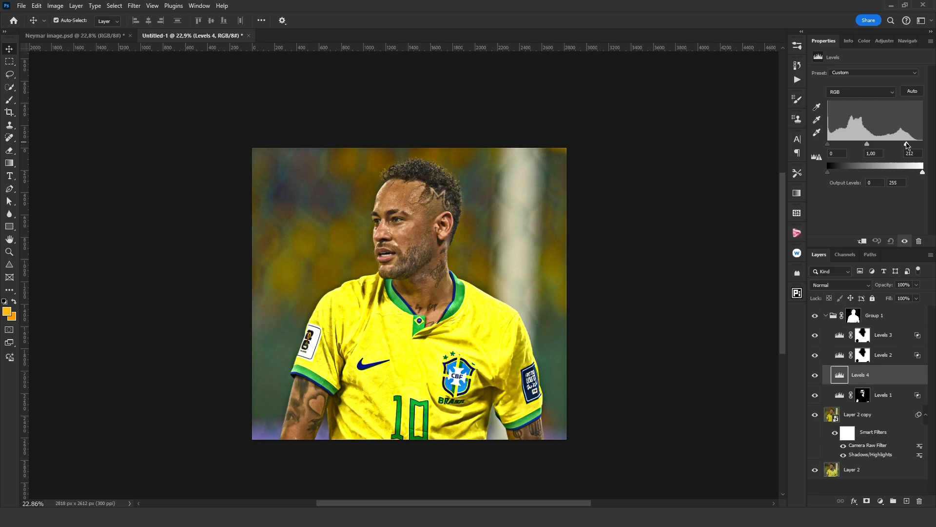
# - Brighten the player's skin with masked Levels 4, using a white input of 204 and Blend If to protect the underlying shadows
pyautogui.moveTo(907, 144); pyautogui.dragTo(904, 144)
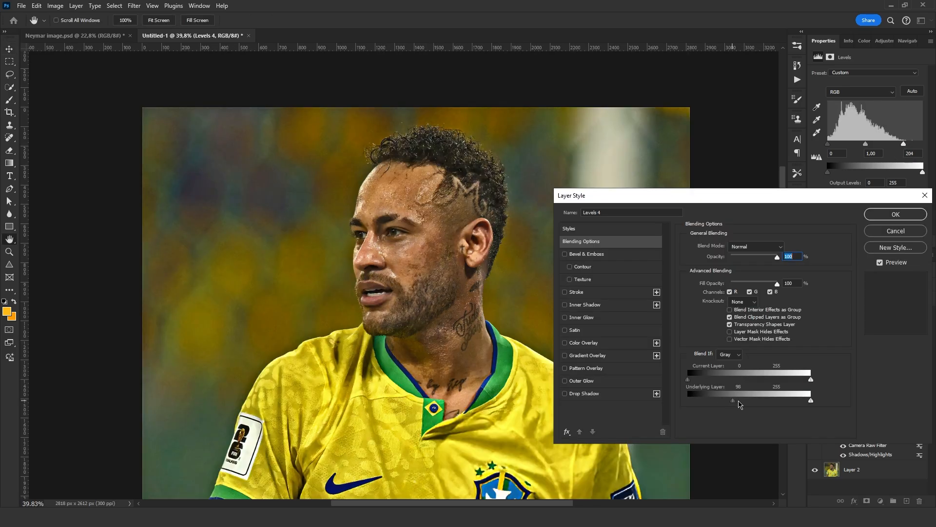
pyautogui.moveTo(739, 404); pyautogui.dragTo(762, 404)
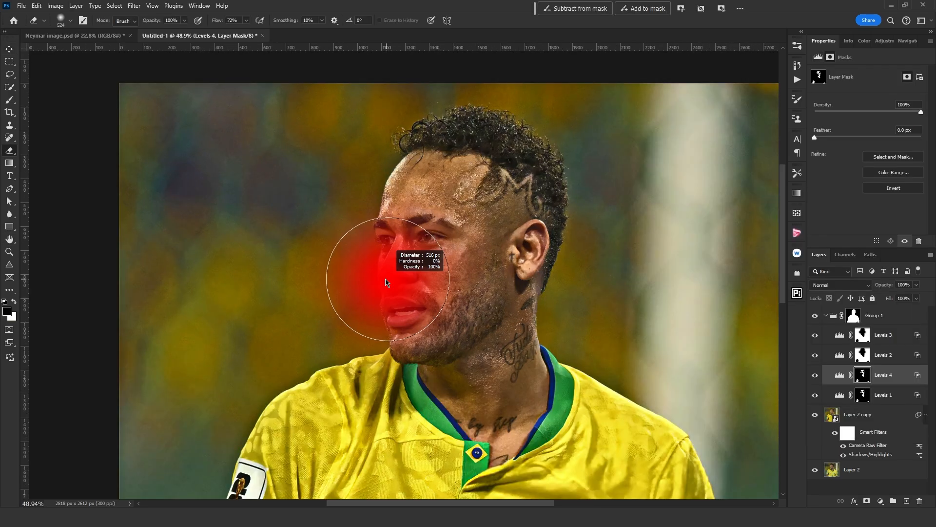
pyautogui.moveTo(385, 282); pyautogui.dragTo(390, 267)
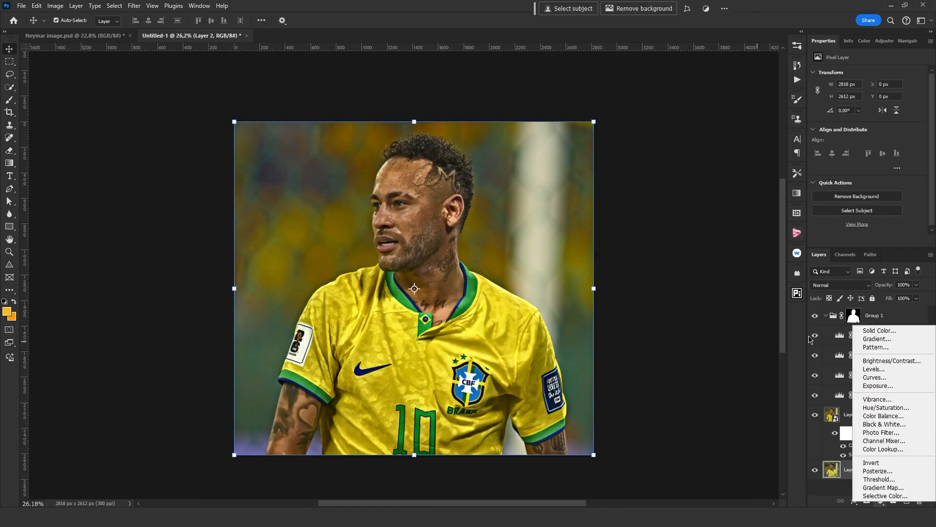
# - Create a soft pale-yellow glow behind the player with a masked Solid Color fill at reduced opacity
pyautogui.click(878, 331)
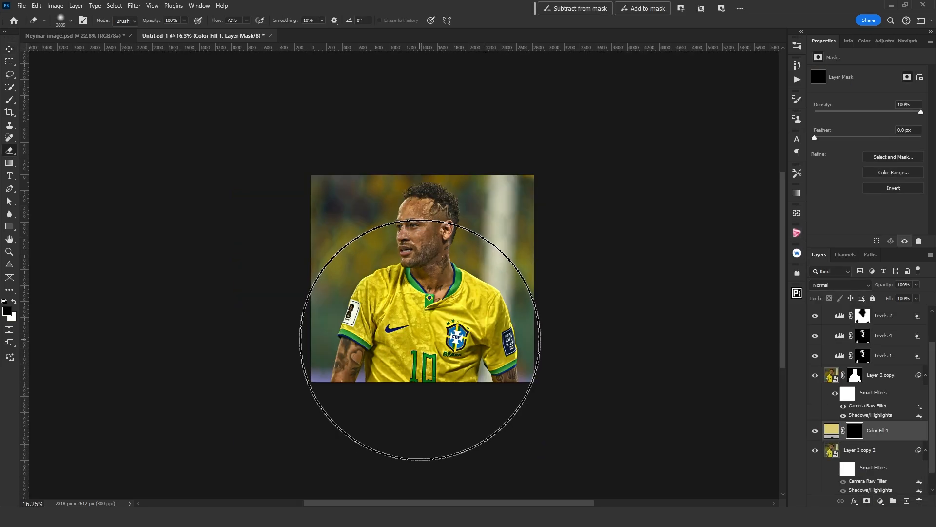
pyautogui.moveTo(437, 313)
pyautogui.mouseDown()
pyautogui.moveTo(402, 313)
pyautogui.moveTo(422, 319)
pyautogui.moveTo(411, 323)
pyautogui.mouseUp()
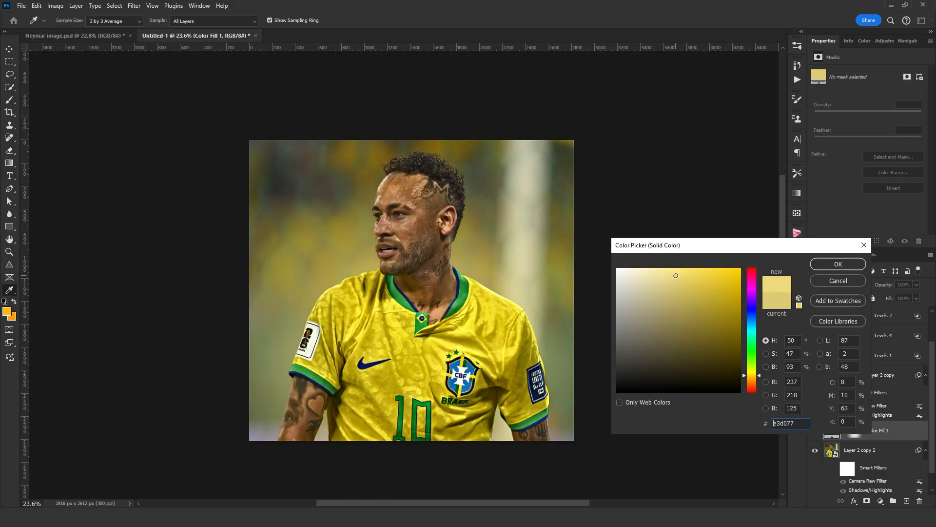
pyautogui.click(838, 264)
pyautogui.click(916, 284)
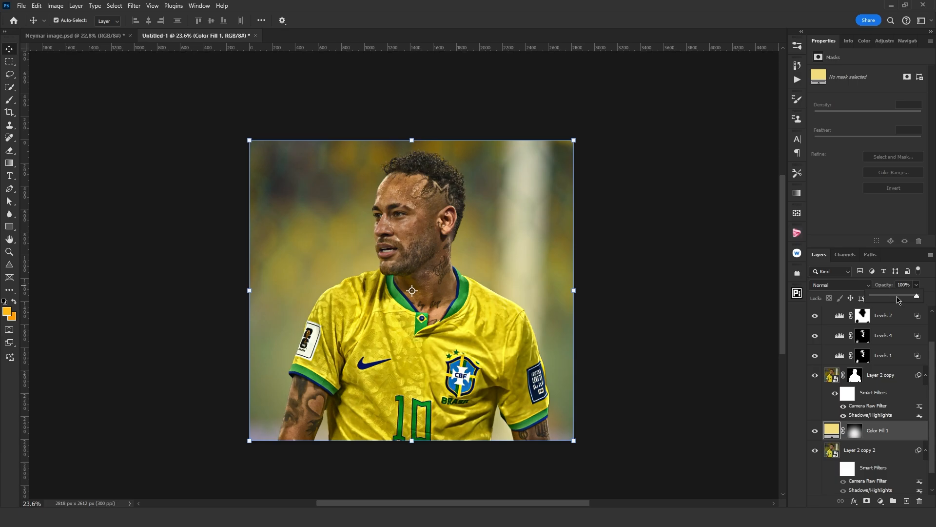
pyautogui.click(899, 299)
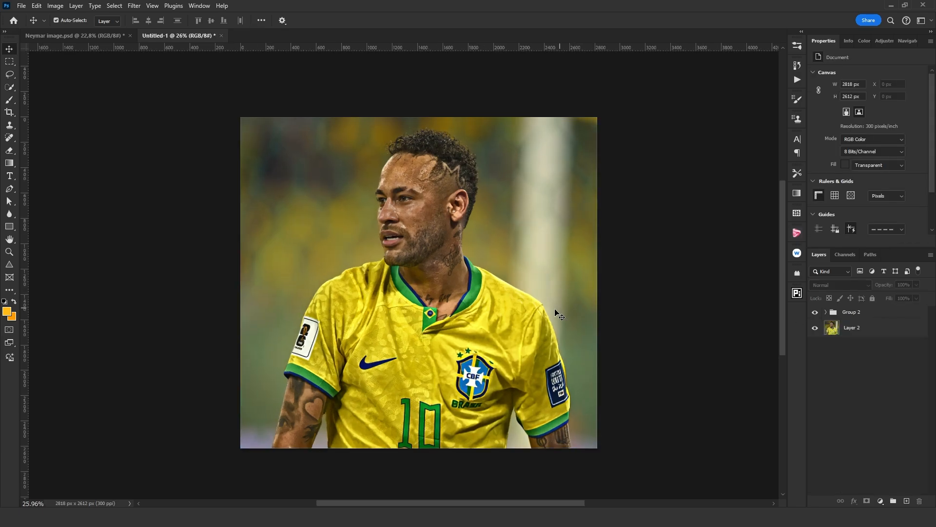
# - Compare the photo with and without the Group 2 edits
pyautogui.moveTo(484, 316); pyautogui.dragTo(488, 318)
pyautogui.click(815, 312)
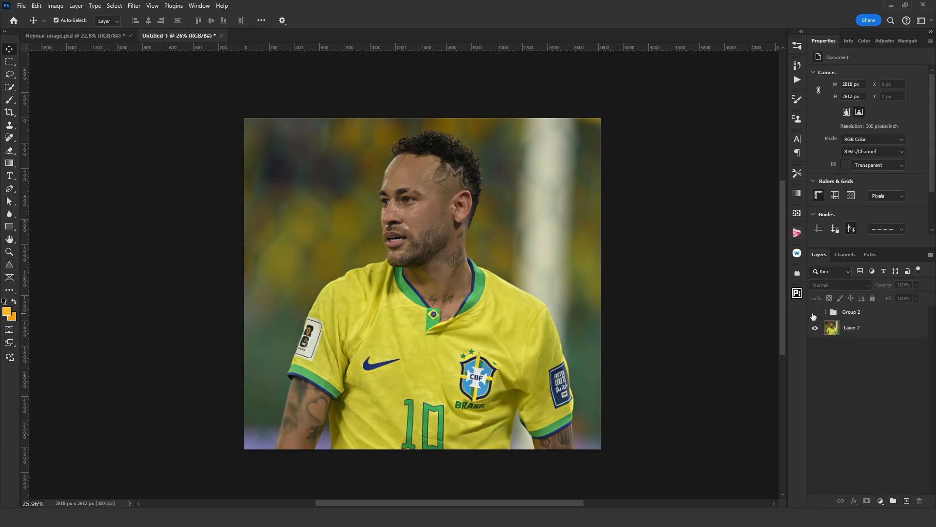
pyautogui.click(814, 313)
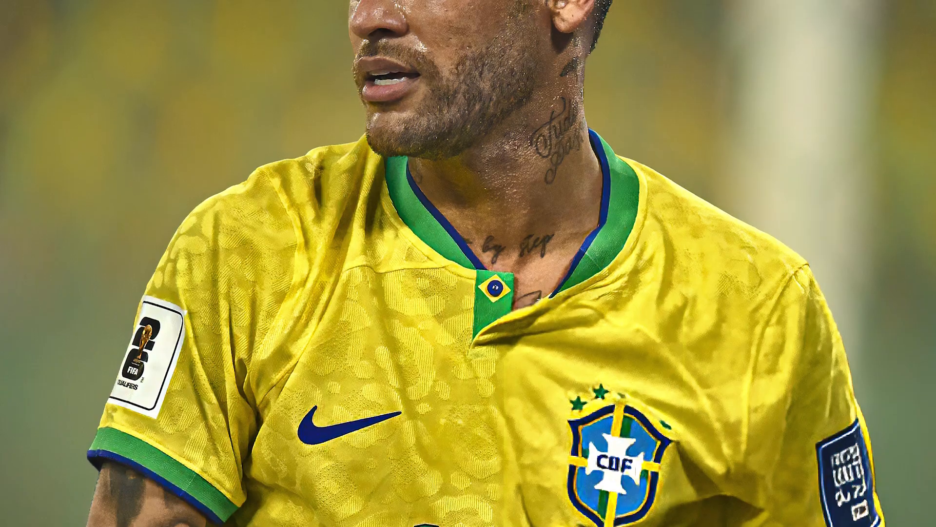